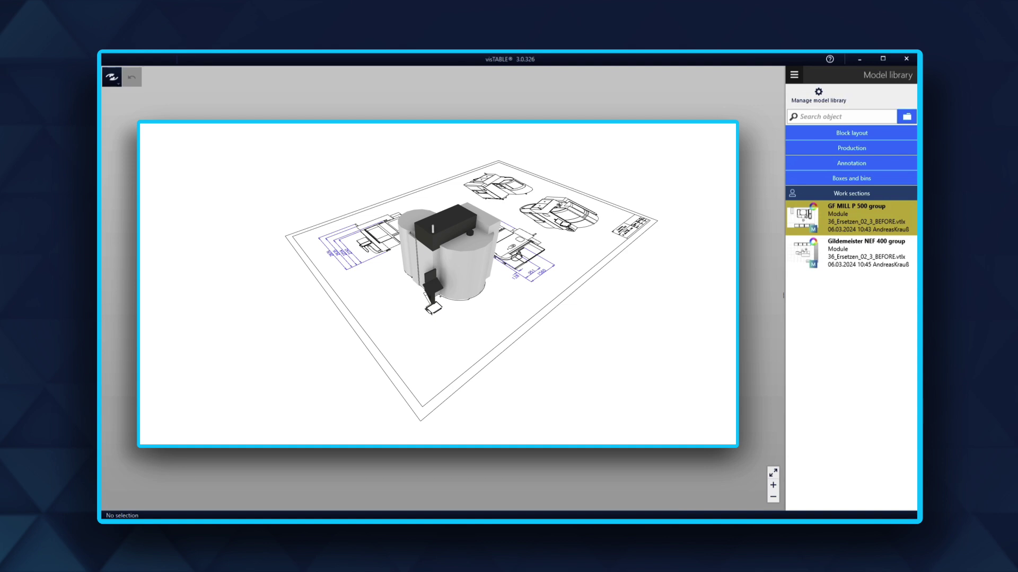
# - Import the machine CAD drawing into the layout at scale factor 5
pyautogui.click(127, 88)
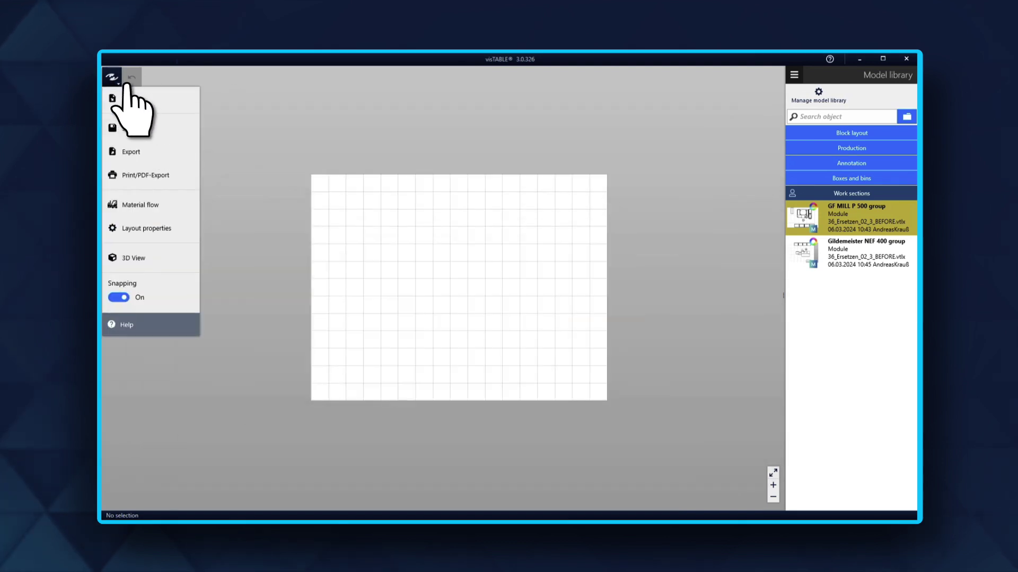
pyautogui.click(143, 99)
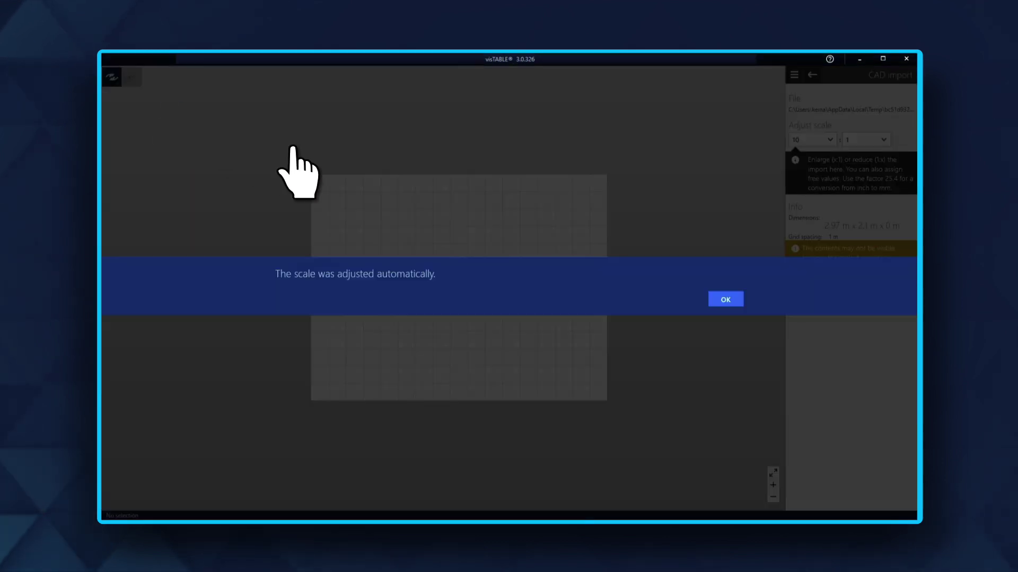
pyautogui.click(725, 298)
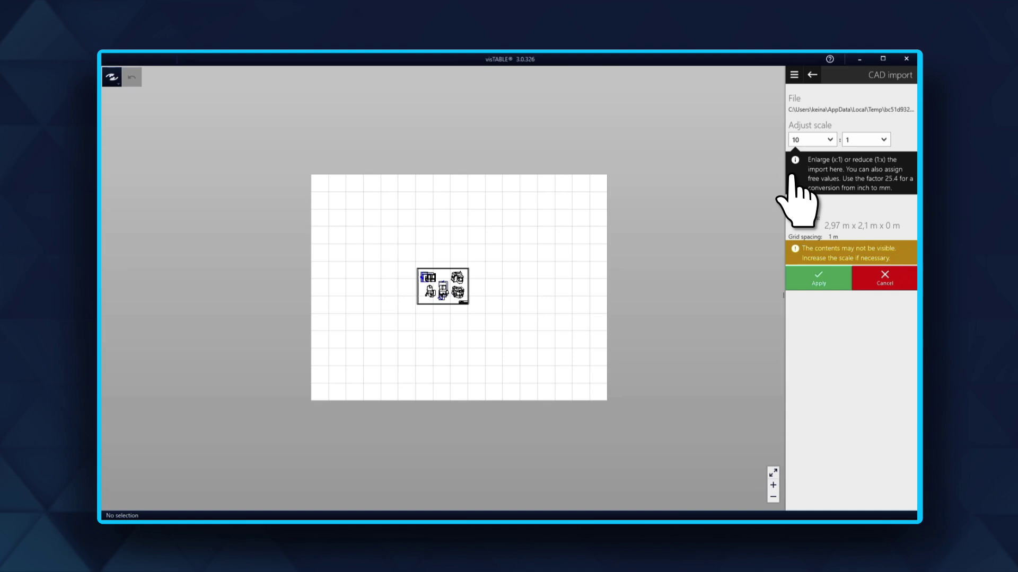
pyautogui.click(808, 140)
pyautogui.write('5')
pyautogui.click(904, 140)
pyautogui.click(819, 277)
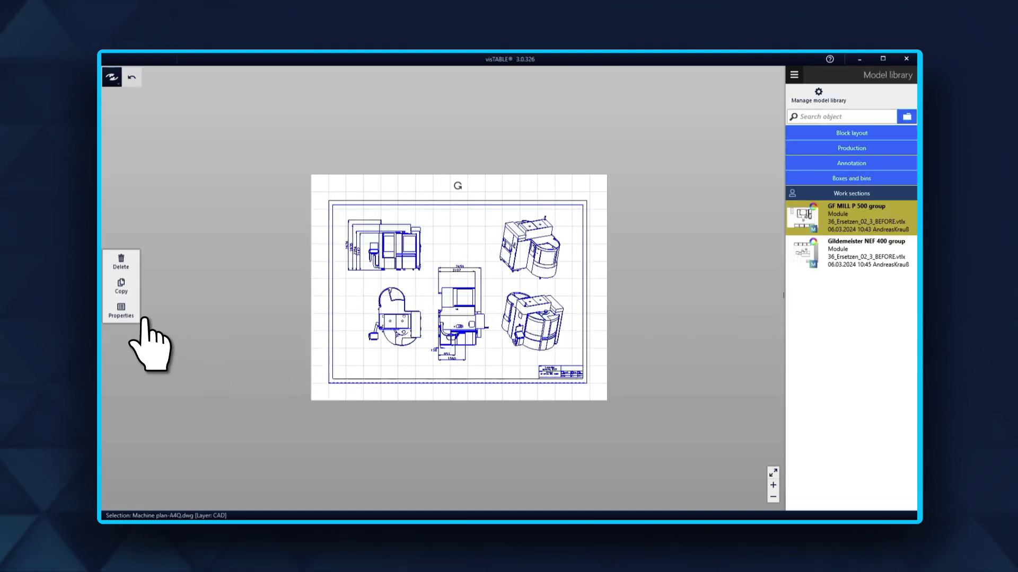
# - Lock the imported drawing's layer, then deselect it and fit it in view
pyautogui.click(121, 310)
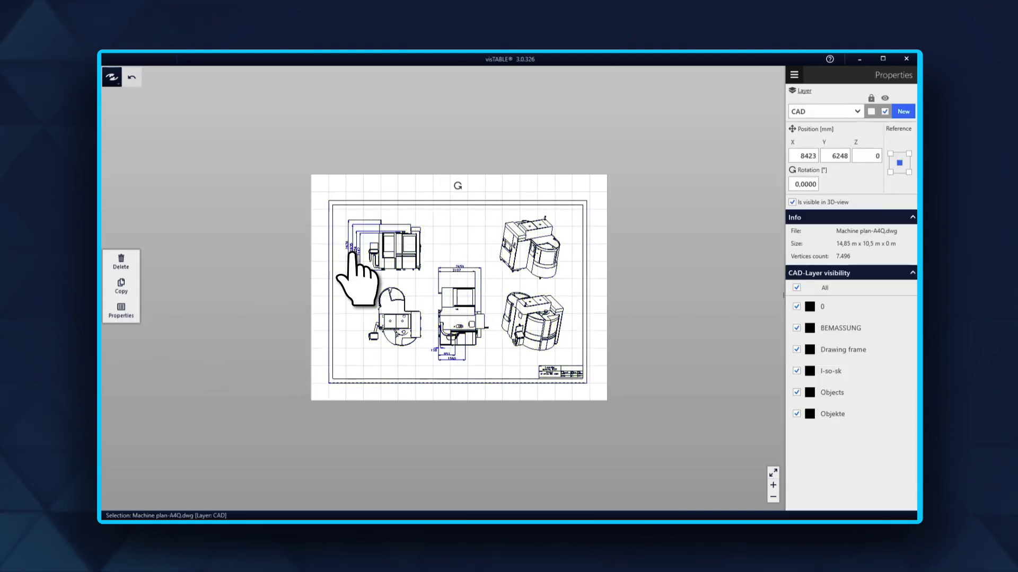
pyautogui.click(871, 112)
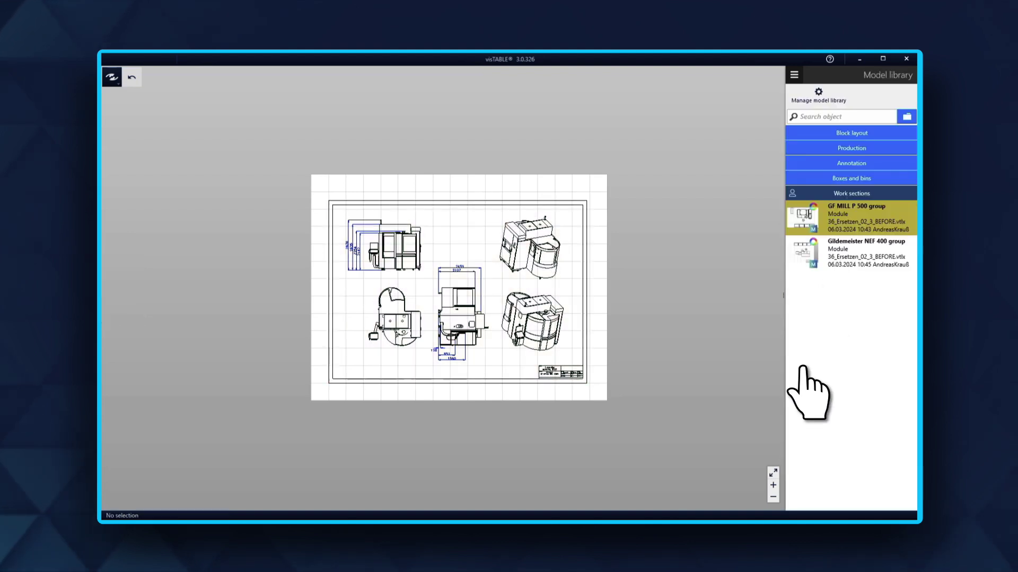
pyautogui.click(772, 472)
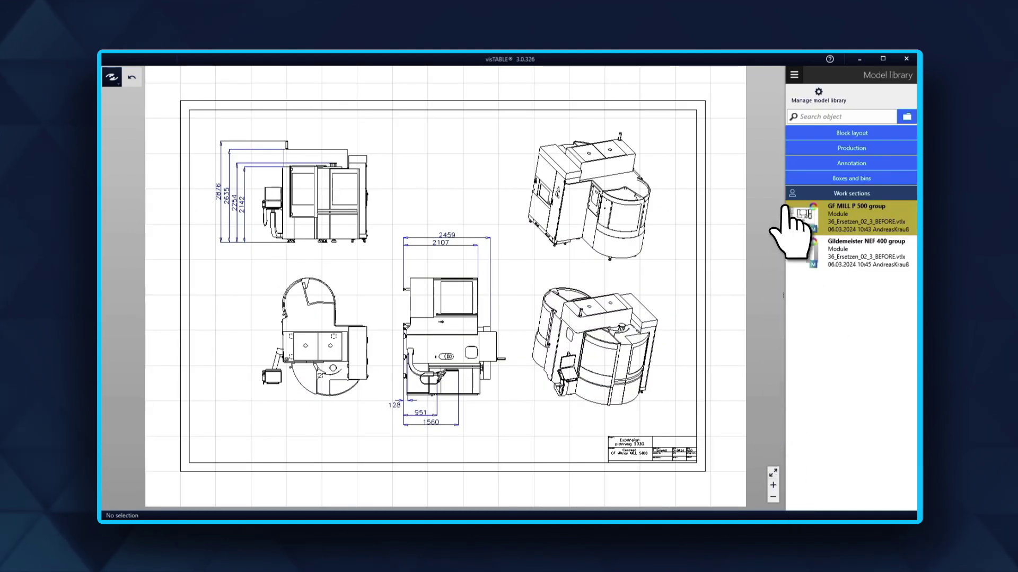
# - Place a blue cylinder on the top view, sized to the large circle
pyautogui.click(907, 118)
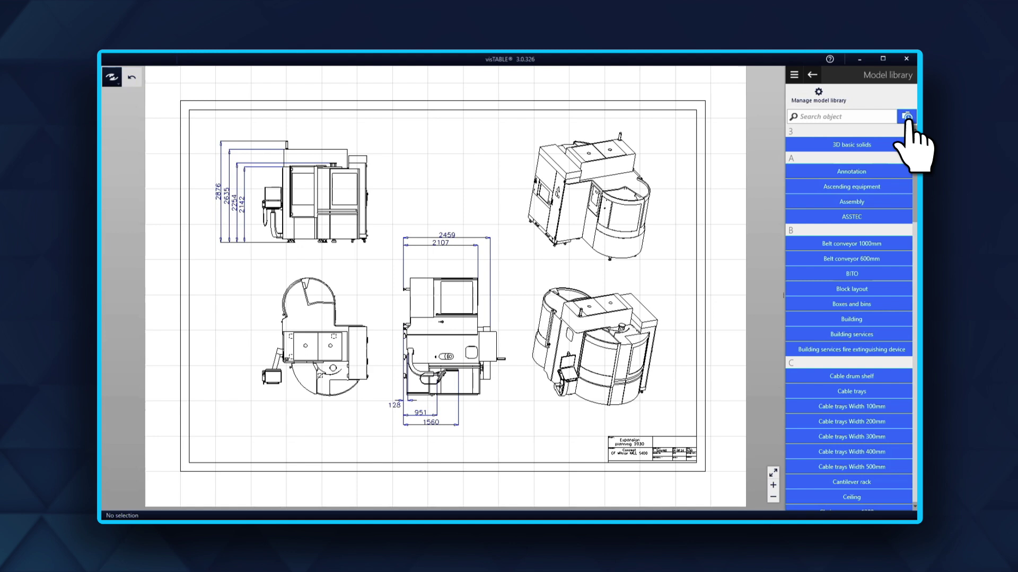
pyautogui.click(885, 148)
pyautogui.moveTo(804, 302)
pyautogui.mouseDown()
pyautogui.moveTo(406, 354)
pyautogui.moveTo(330, 350)
pyautogui.mouseUp()
pyautogui.click(126, 214)
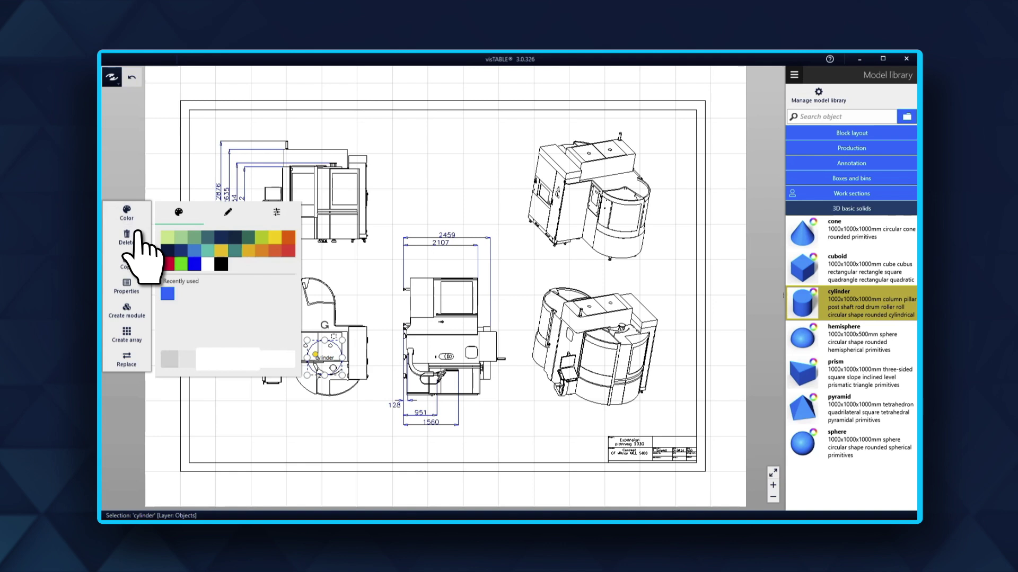
pyautogui.click(167, 296)
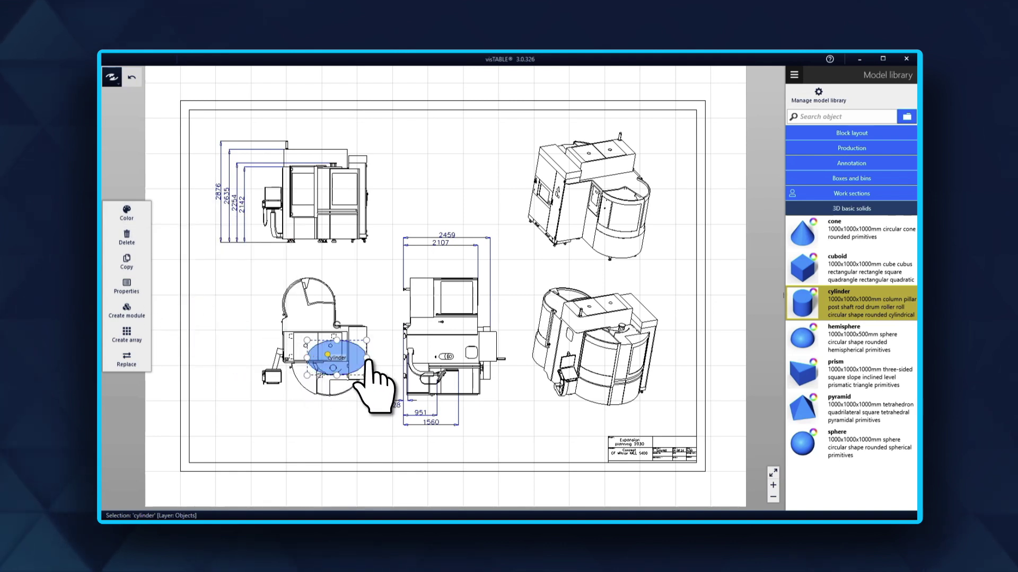
pyautogui.moveTo(290, 358)
pyautogui.mouseDown()
pyautogui.moveTo(330, 326)
pyautogui.moveTo(310, 296)
pyautogui.mouseUp()
# - Add a second cylinder over the upper circle and edit both cylinders' height
pyautogui.click(332, 319)
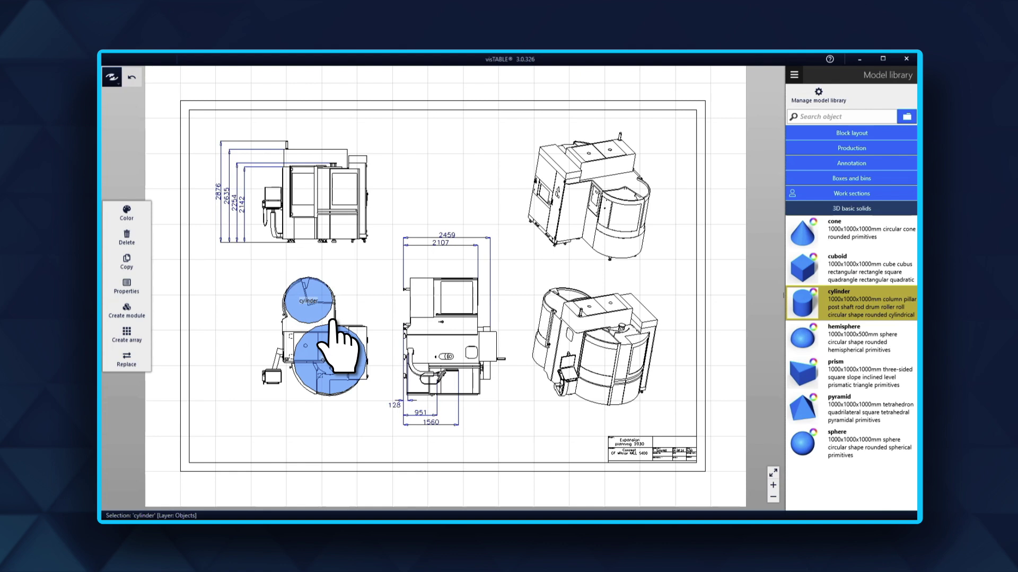
pyautogui.keyDown('shift'); pyautogui.click(334, 335); pyautogui.keyUp('shift')
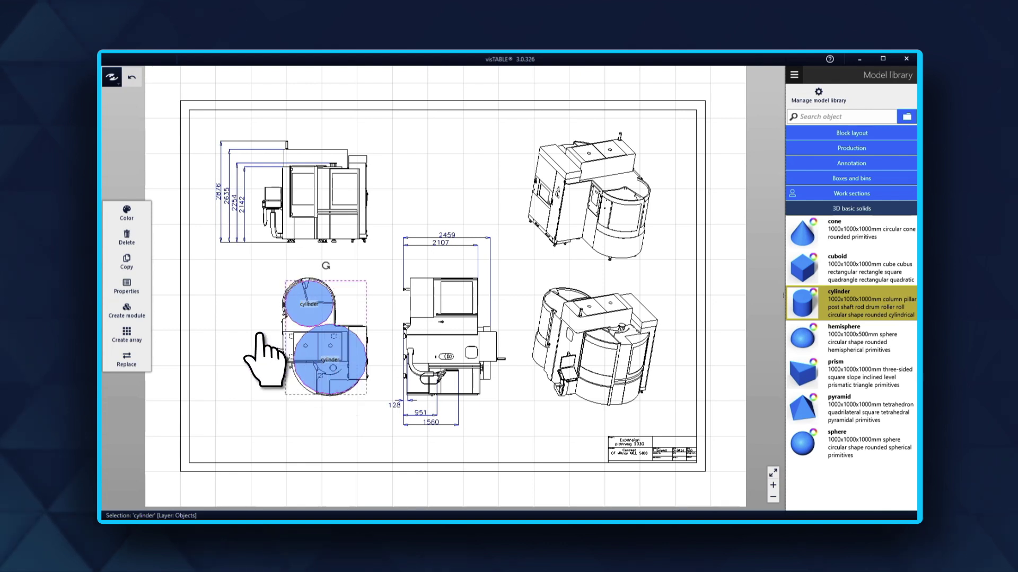
pyautogui.click(126, 287)
pyautogui.doubleClick(866, 282)
pyautogui.write('2')
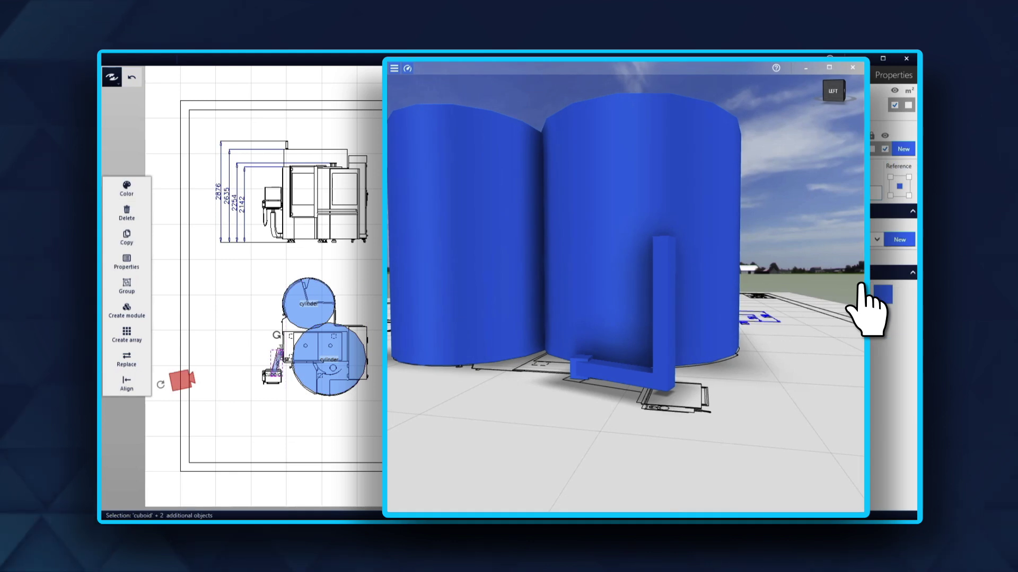
# - Lift the flat cuboid to about 1.11 m and tilt it roughly 40 degrees
pyautogui.click(618, 370)
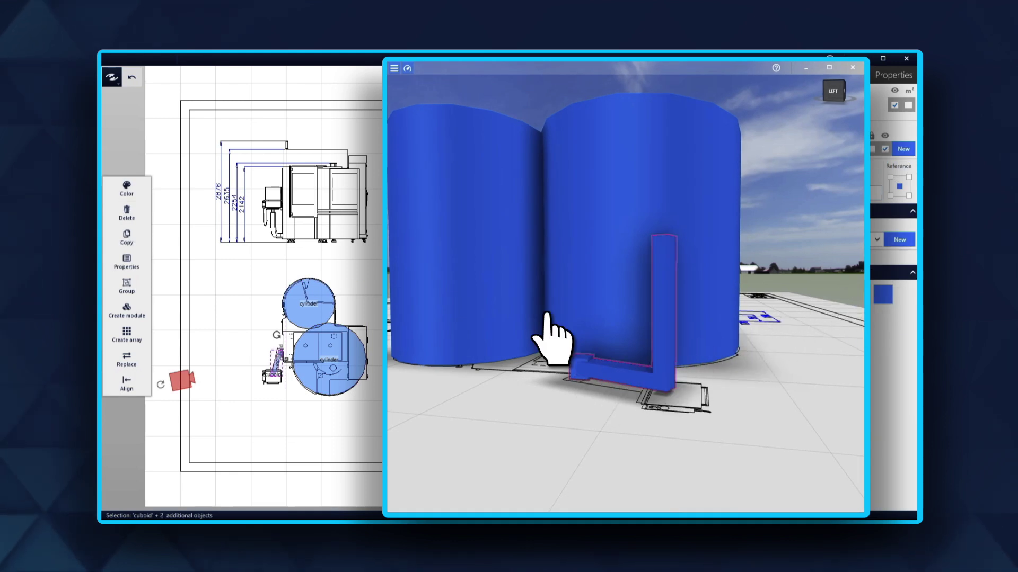
pyautogui.click(394, 68)
pyautogui.click(408, 158)
pyautogui.click(450, 106)
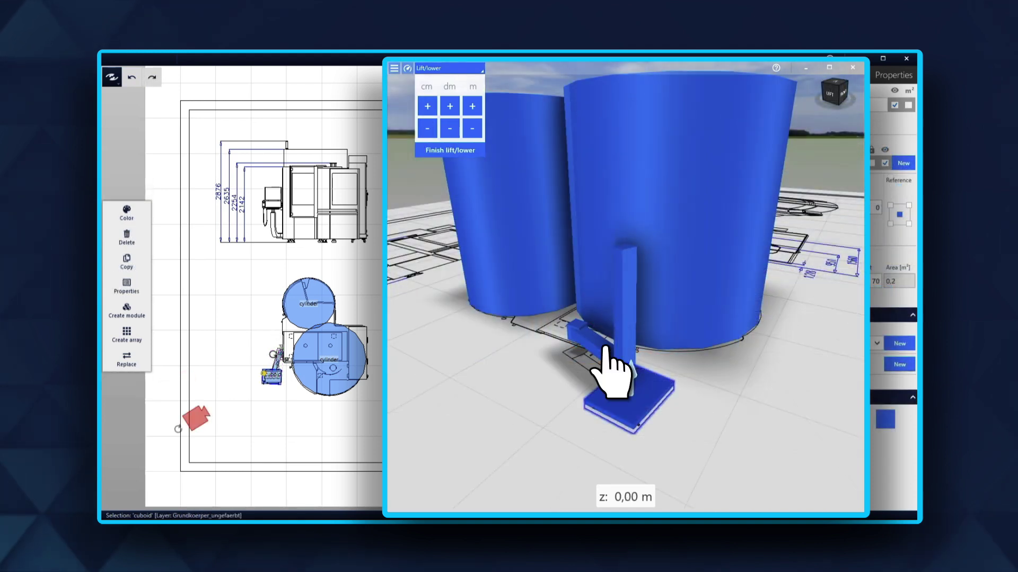
pyautogui.moveTo(613, 364)
pyautogui.mouseDown()
pyautogui.moveTo(636, 341)
pyautogui.moveTo(636, 239)
pyautogui.mouseUp()
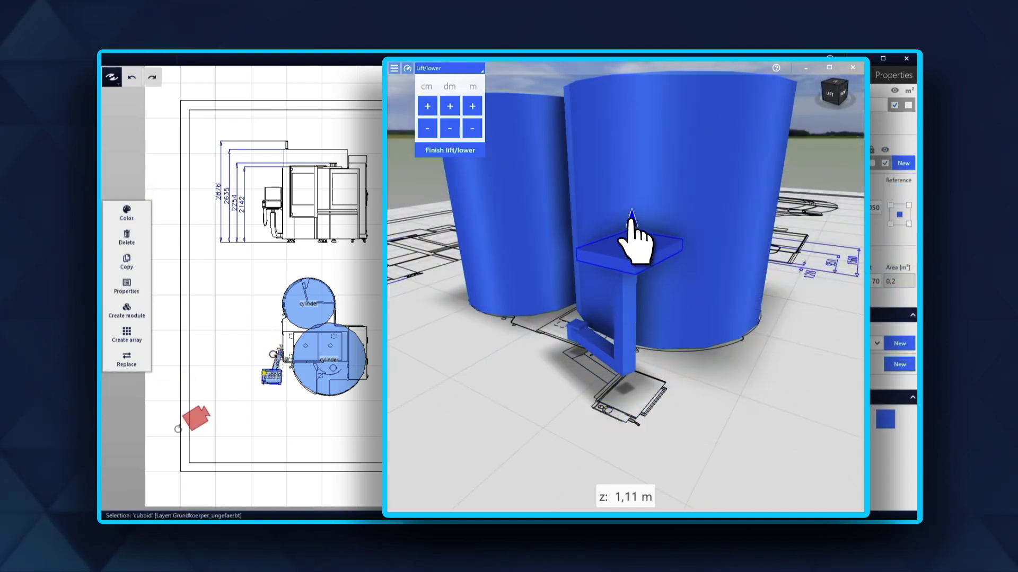
pyautogui.click(394, 68)
pyautogui.click(422, 163)
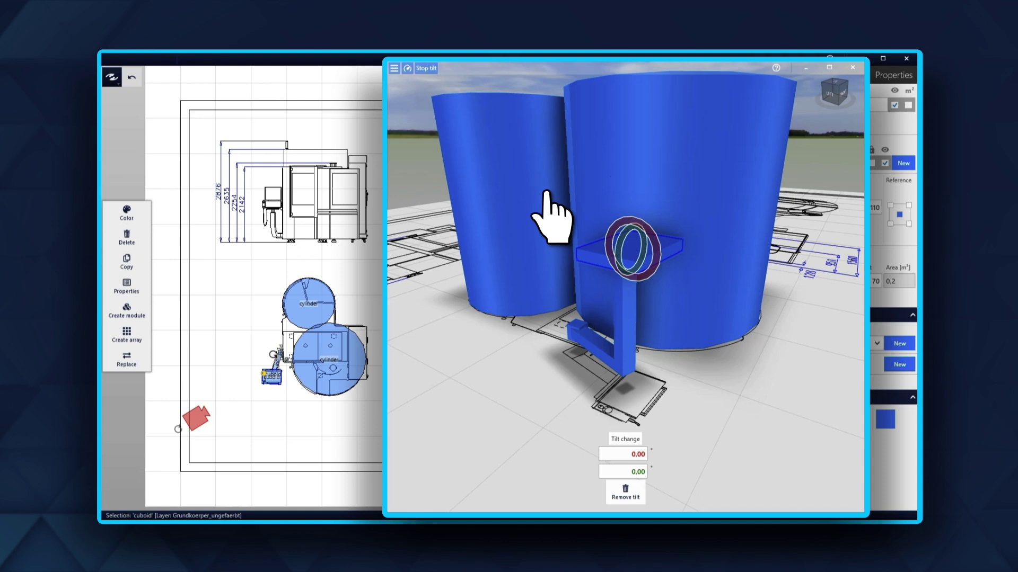
pyautogui.moveTo(654, 253); pyautogui.dragTo(656, 284)
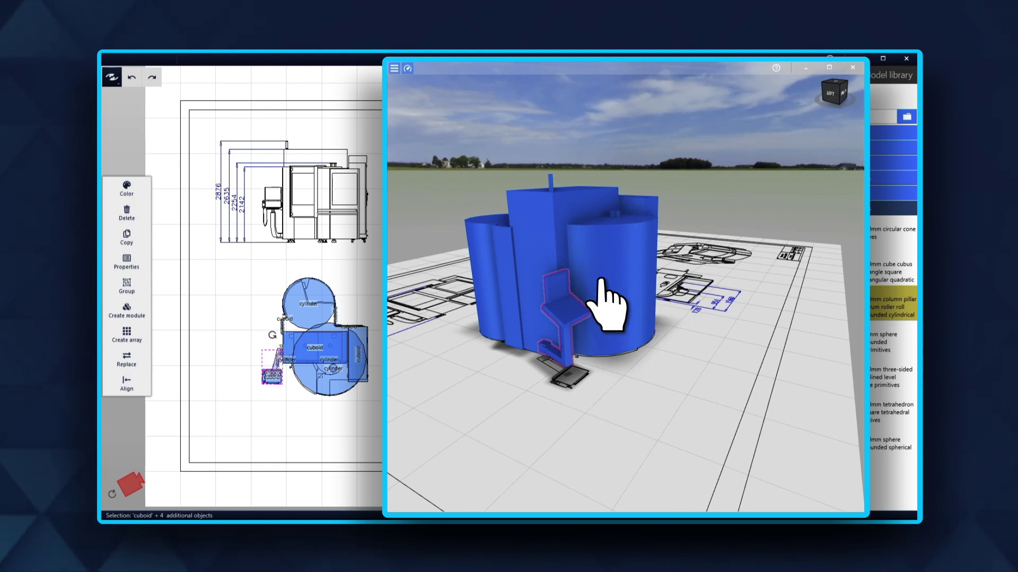
# - Colour the control panel parts black, then recolour the top block and main body
pyautogui.click(130, 263)
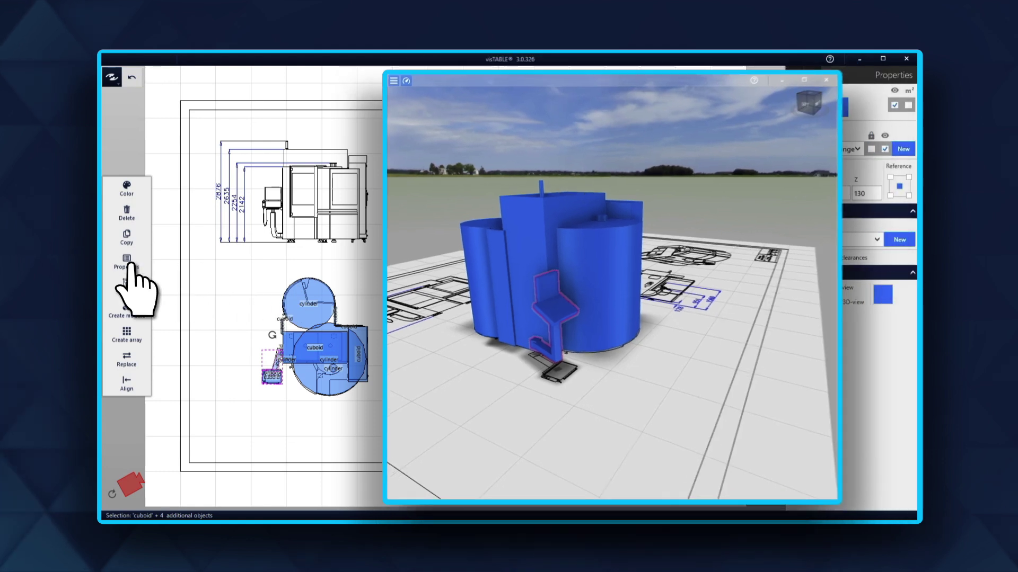
pyautogui.click(882, 294)
pyautogui.click(824, 348)
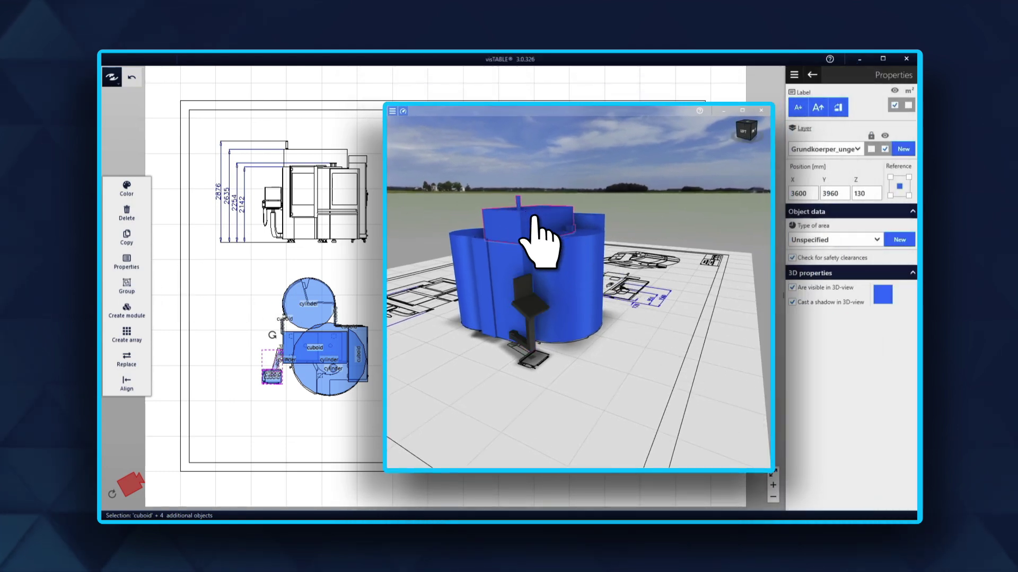
pyautogui.click(883, 295)
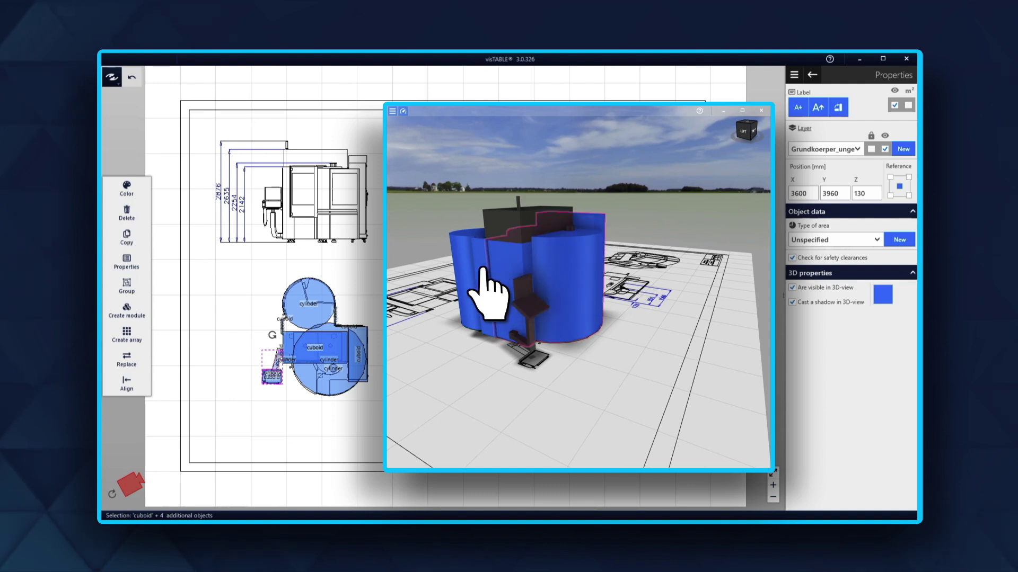
pyautogui.click(882, 295)
# - Make the machine body white, then box-select all sixteen machine parts in the plan
pyautogui.click(818, 350)
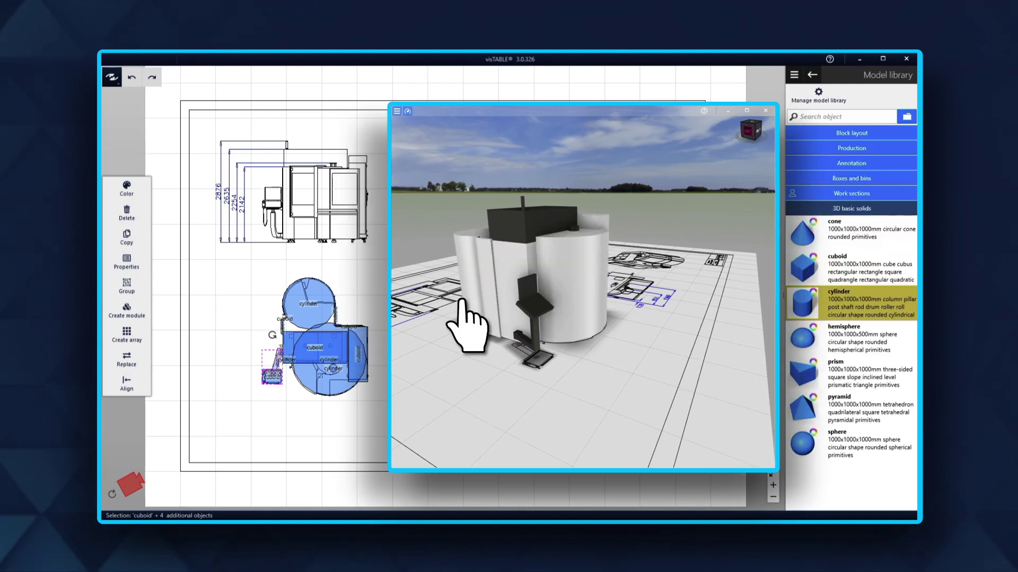
pyautogui.moveTo(224, 262); pyautogui.dragTo(376, 424)
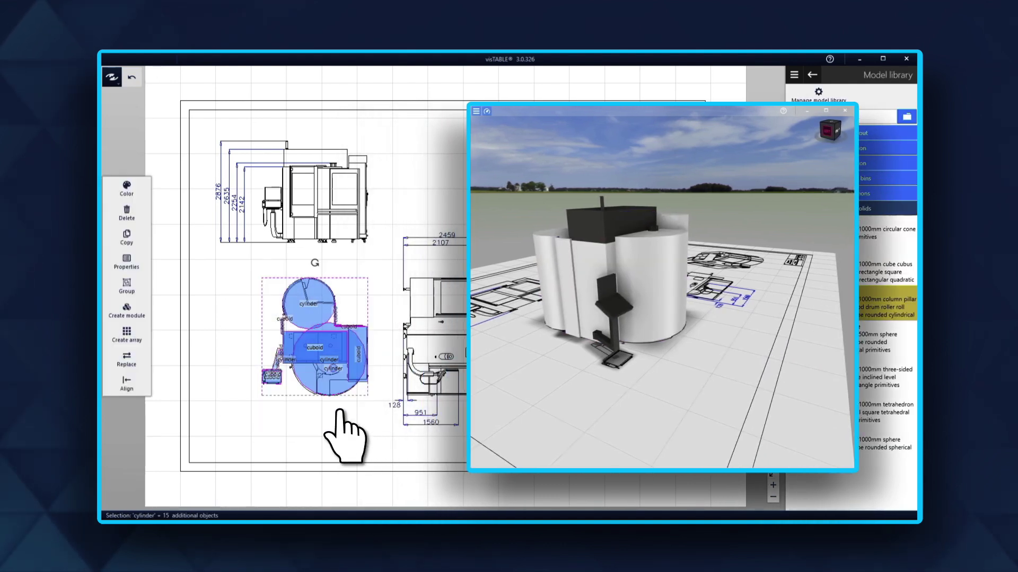